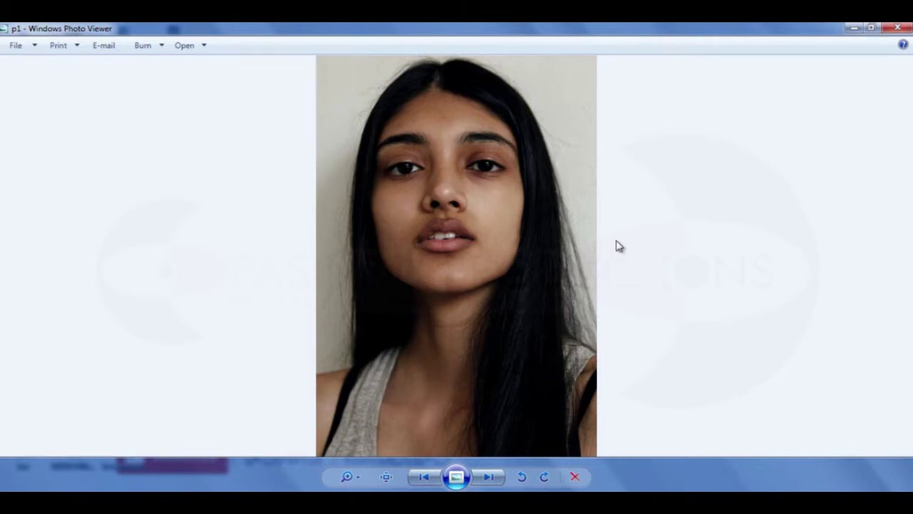
Open the portrait p1.jpg from Windows Photo Viewer in Adobe Photoshop CC 2014.
click(203, 45)
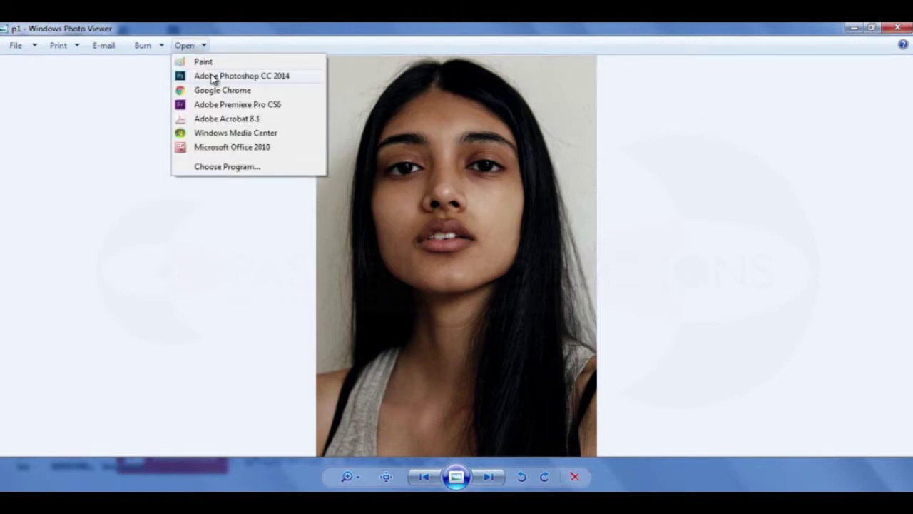
click(212, 76)
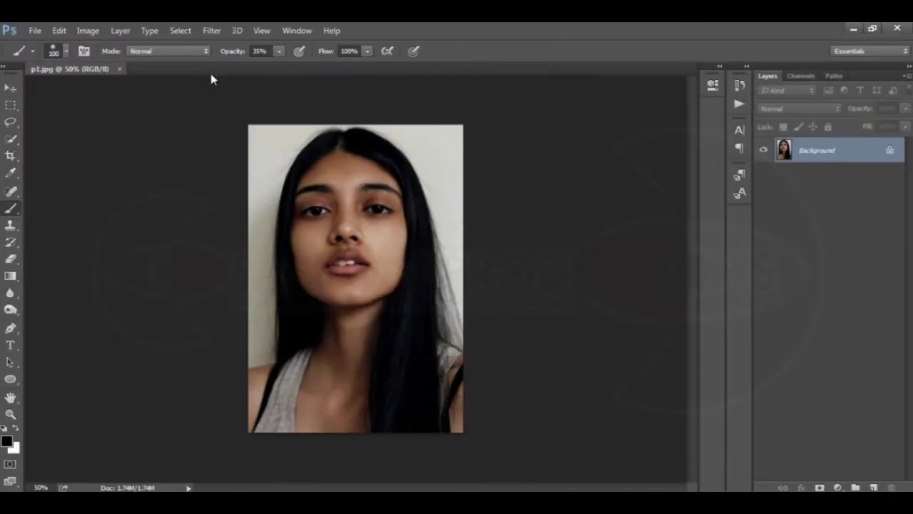
Fit the photo on screen and duplicate the Background layer as Background copy.
key(ctrl+0)
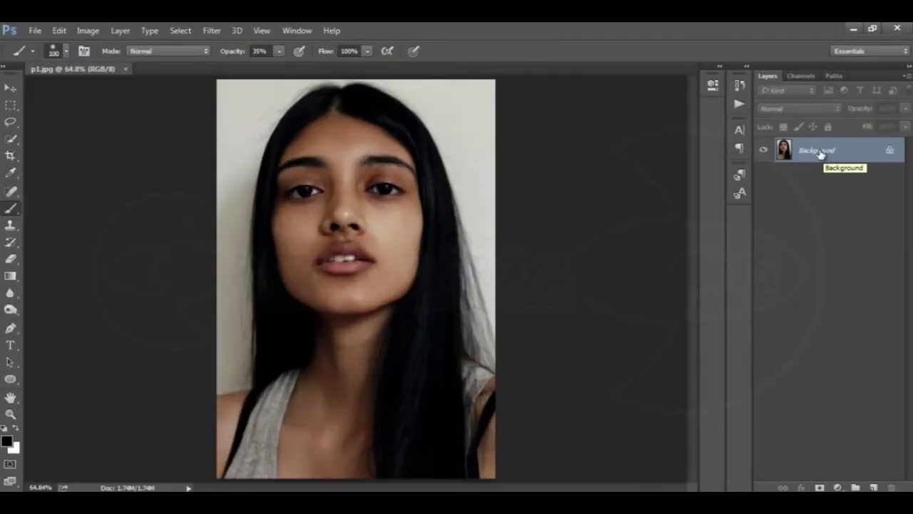
drag(820, 151, 873, 487)
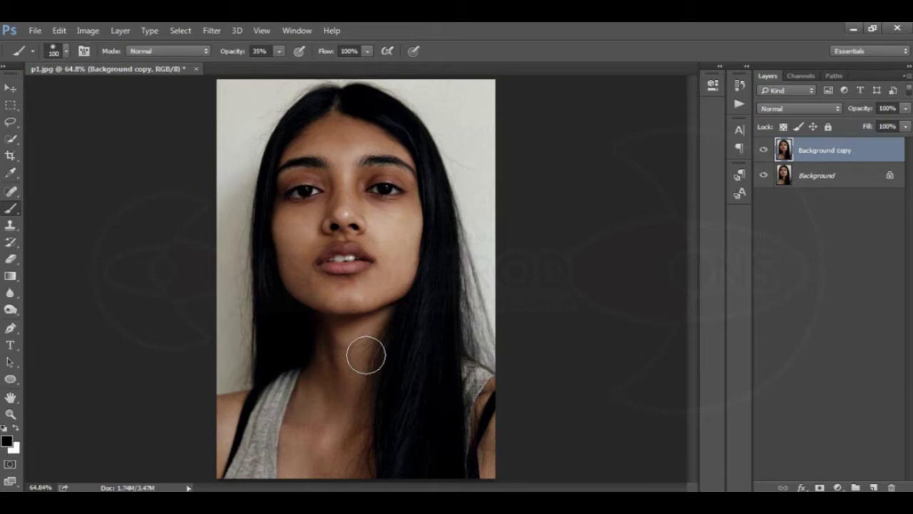
With the Quick Selection Tool, brush a selection over the forehead and left brow.
click(13, 144)
click(64, 137)
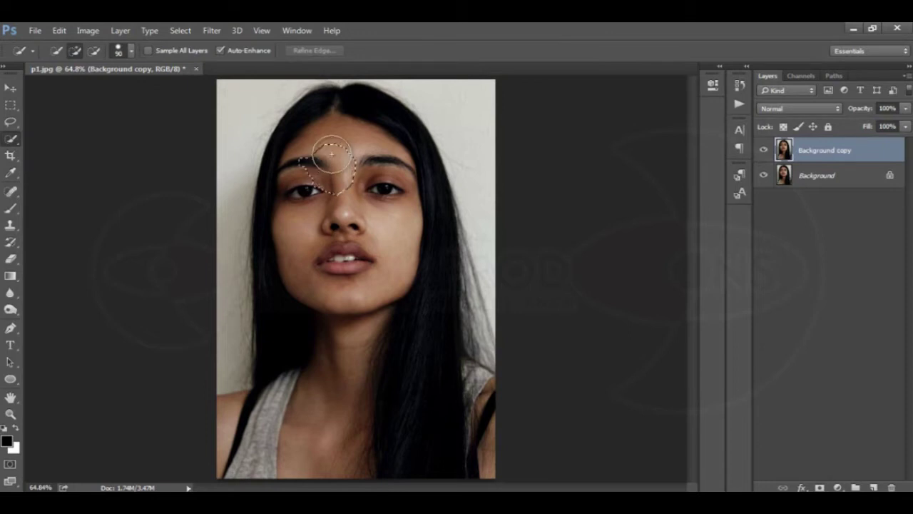
drag(326, 132, 308, 142)
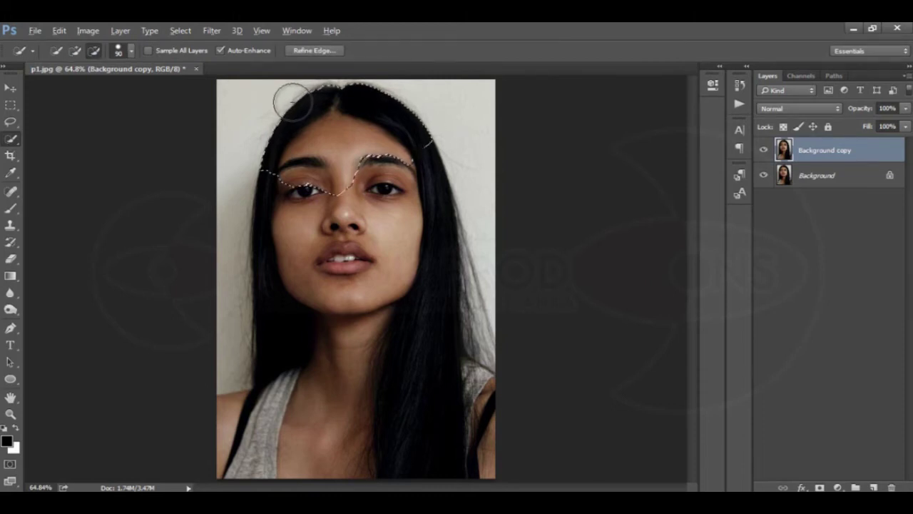
mouse_move(324, 165)
mouse_down()
mouse_move(326, 194)
mouse_move(295, 193)
mouse_move(285, 147)
mouse_up()
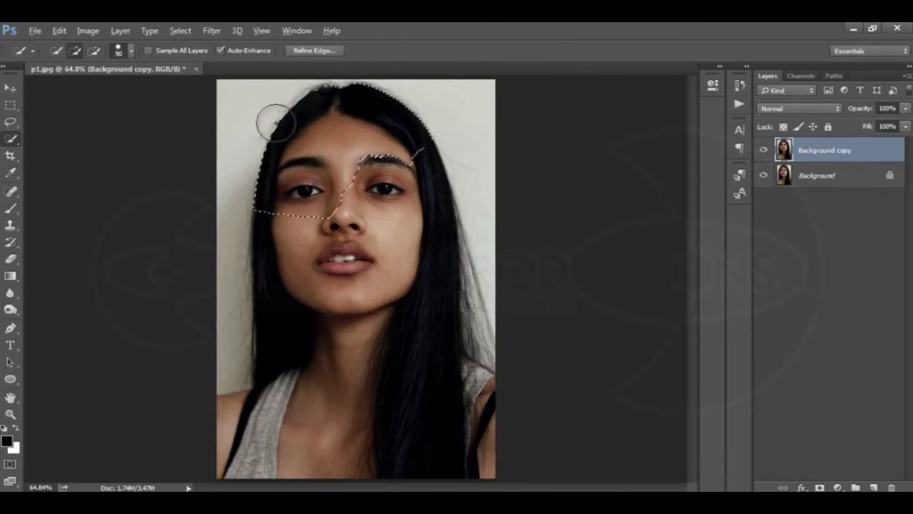
mouse_move(271, 117)
mouse_down()
mouse_move(288, 123)
mouse_move(307, 107)
mouse_move(344, 100)
mouse_move(397, 116)
mouse_move(418, 143)
mouse_up()
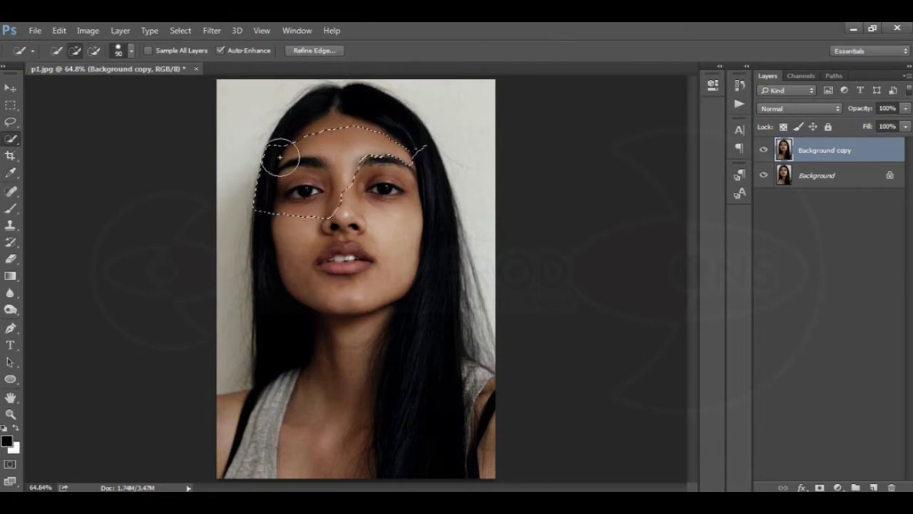
Subtract the left hairline, then extend the selection up to the hair parting and down the neck.
key(alt)
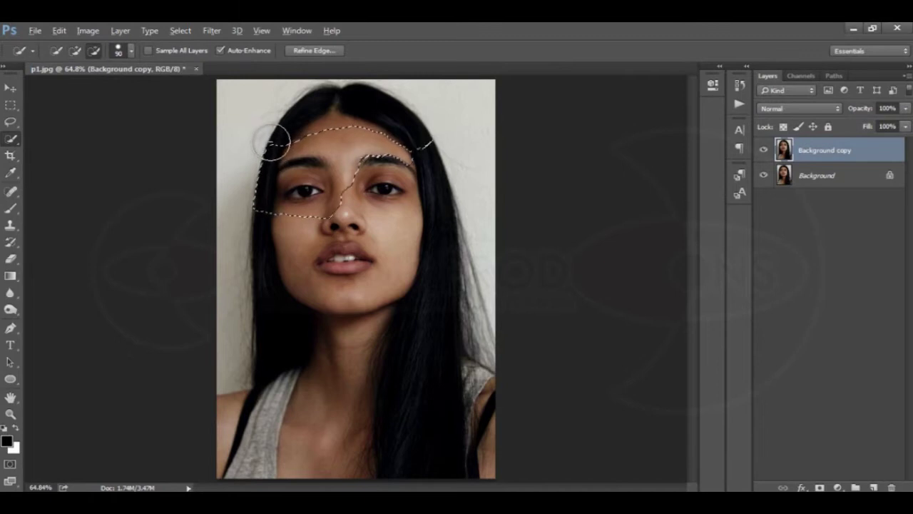
drag(273, 165, 261, 211)
mouse_move(311, 168)
mouse_down()
mouse_move(336, 126)
mouse_move(312, 142)
mouse_move(295, 214)
mouse_move(302, 264)
mouse_move(357, 265)
mouse_move(391, 164)
mouse_move(367, 151)
mouse_move(374, 149)
mouse_move(364, 138)
mouse_up()
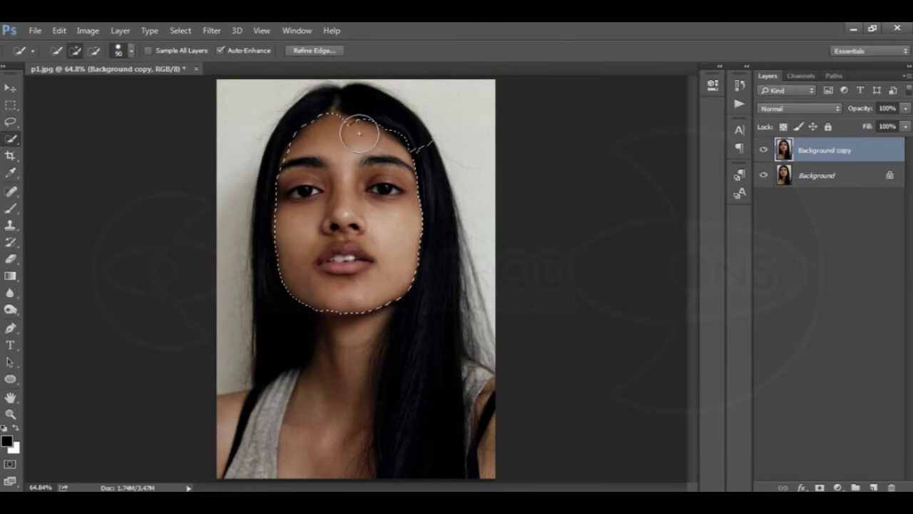
click(355, 116)
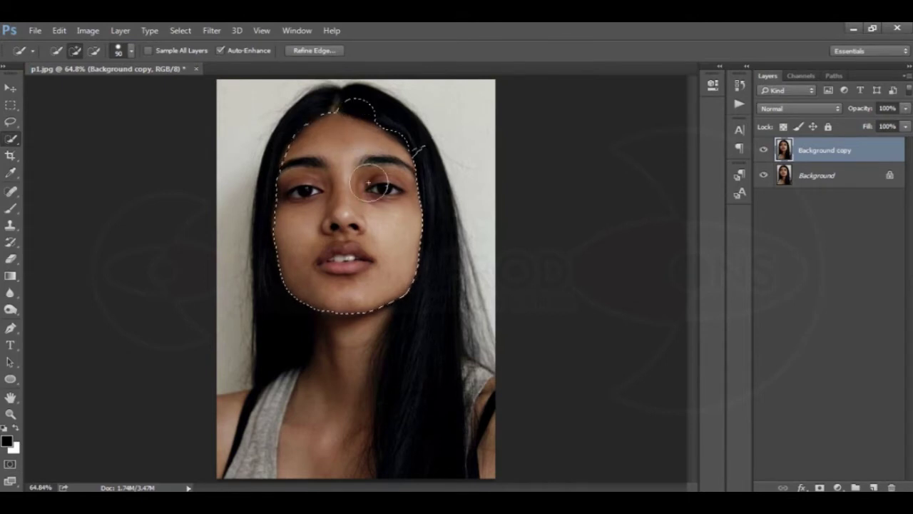
drag(336, 320, 326, 366)
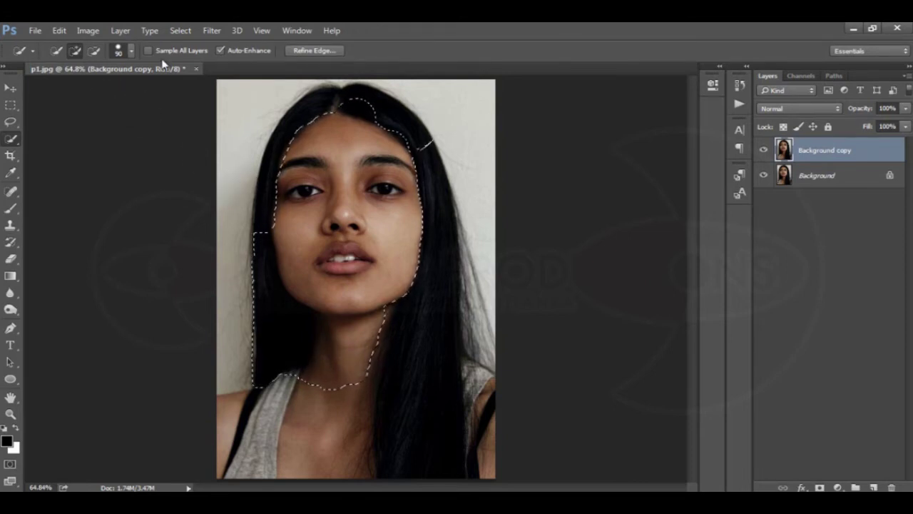
drag(14, 141, 53, 137)
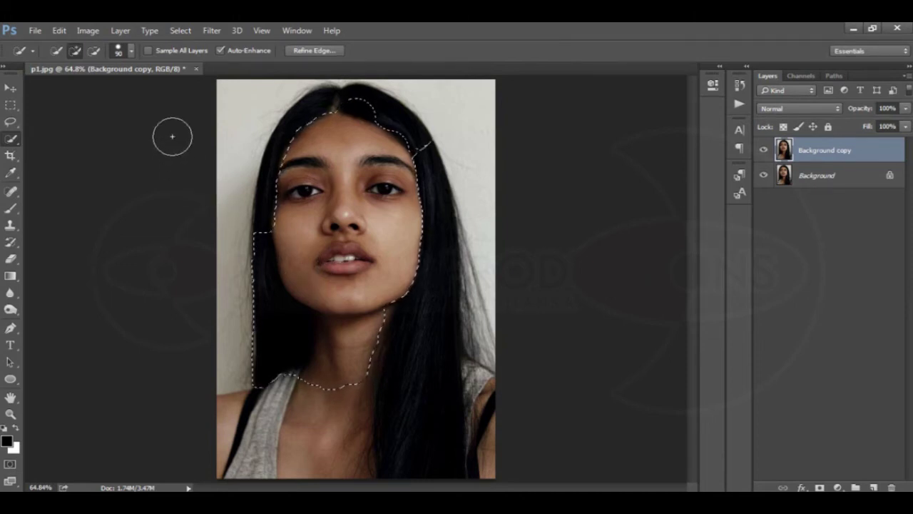
Clear the face selection with Select > Deselect.
click(179, 31)
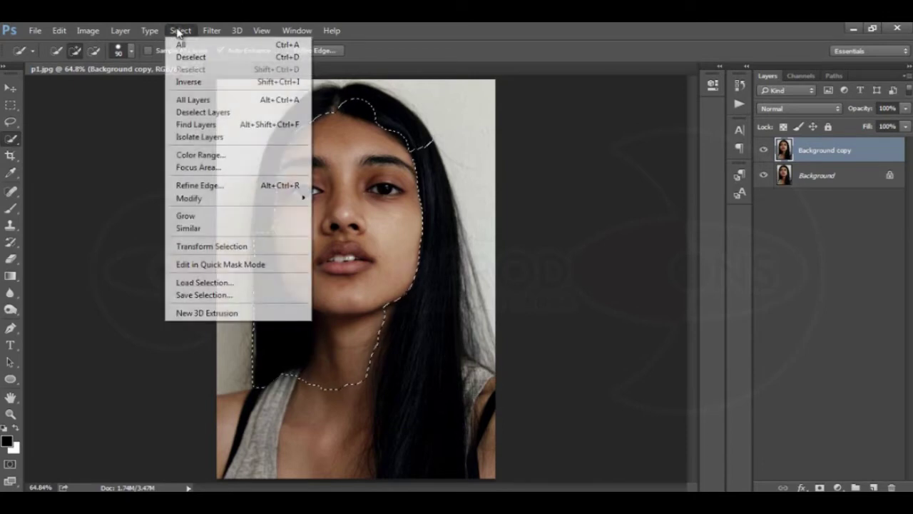
click(191, 58)
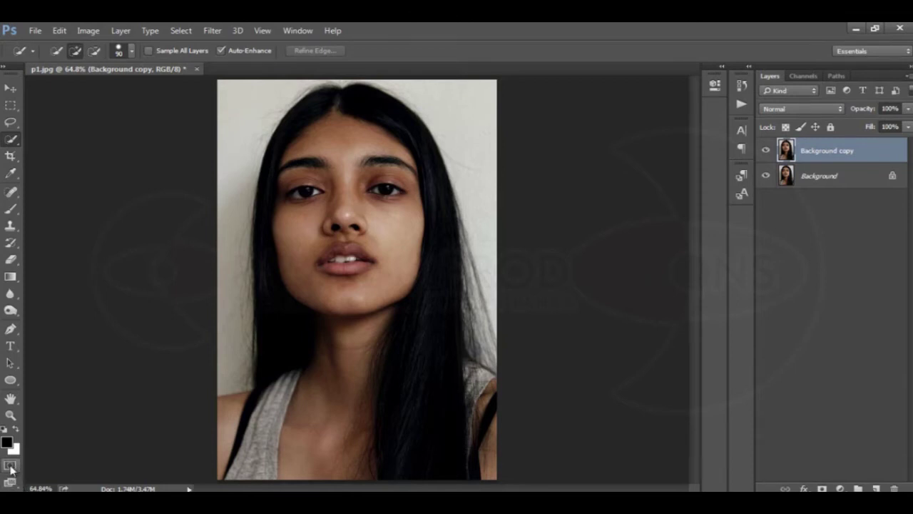
click(10, 466)
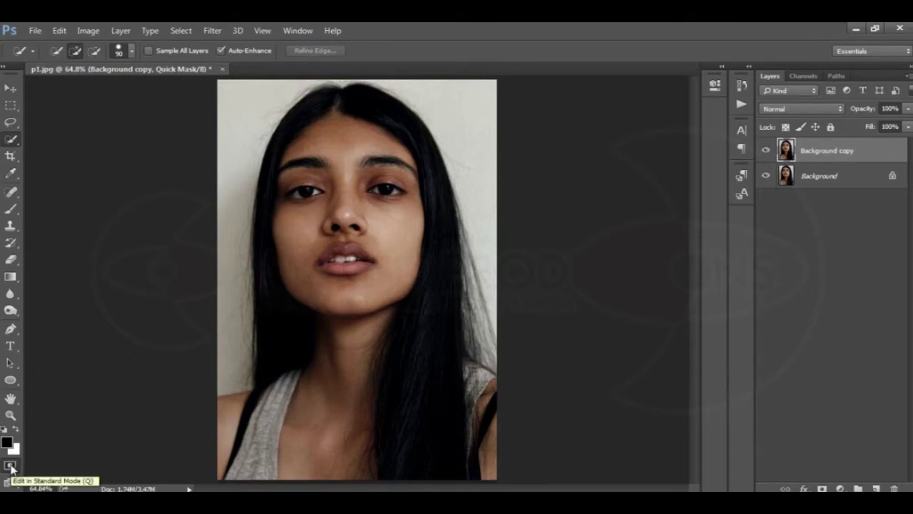
double_click(10, 465)
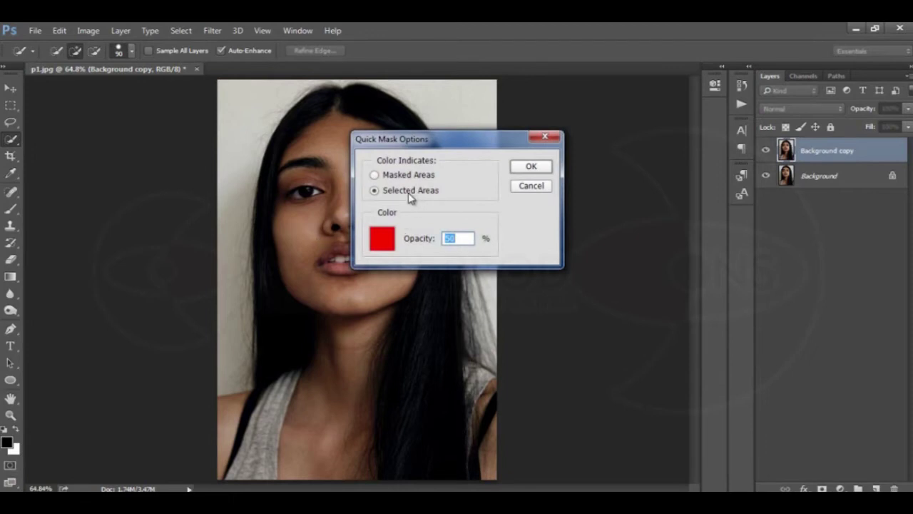
click(375, 191)
click(374, 175)
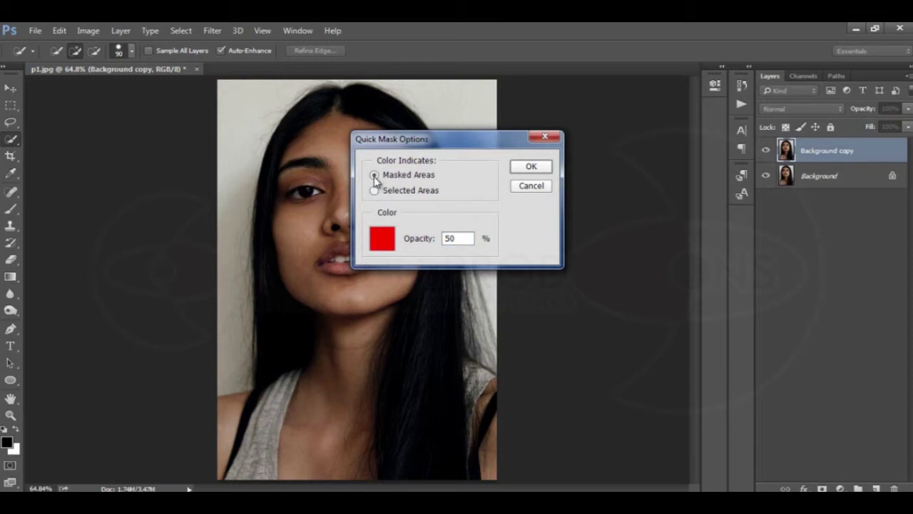
click(374, 190)
click(530, 168)
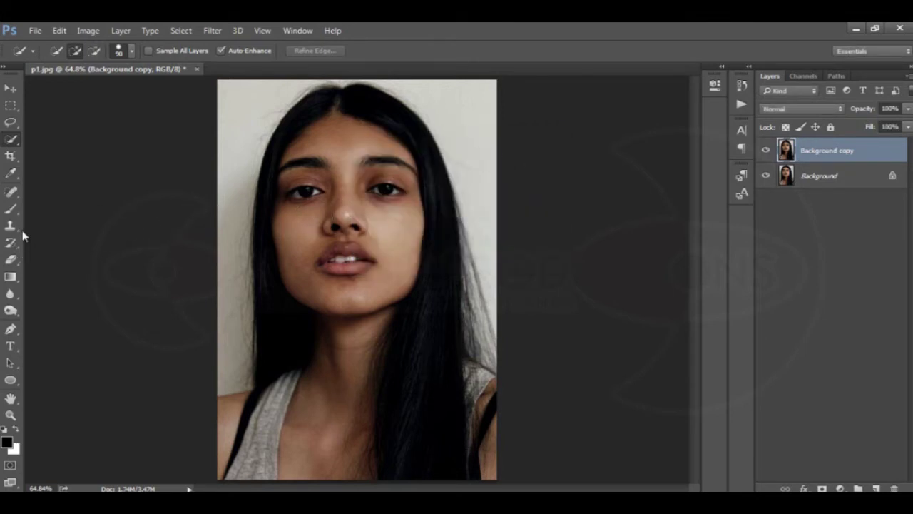
Enter Quick Mask with a 100 px Brush at 100% opacity and hardness near 97%.
click(11, 210)
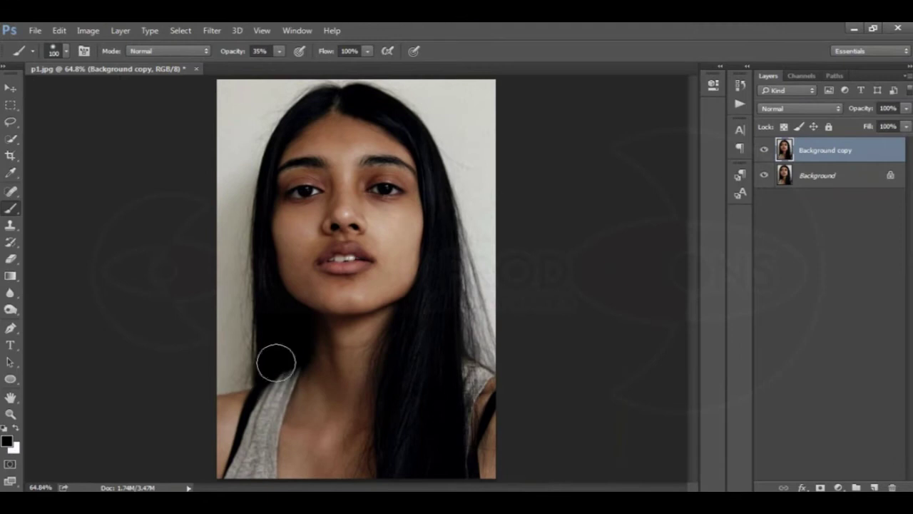
key(q)
key(0)
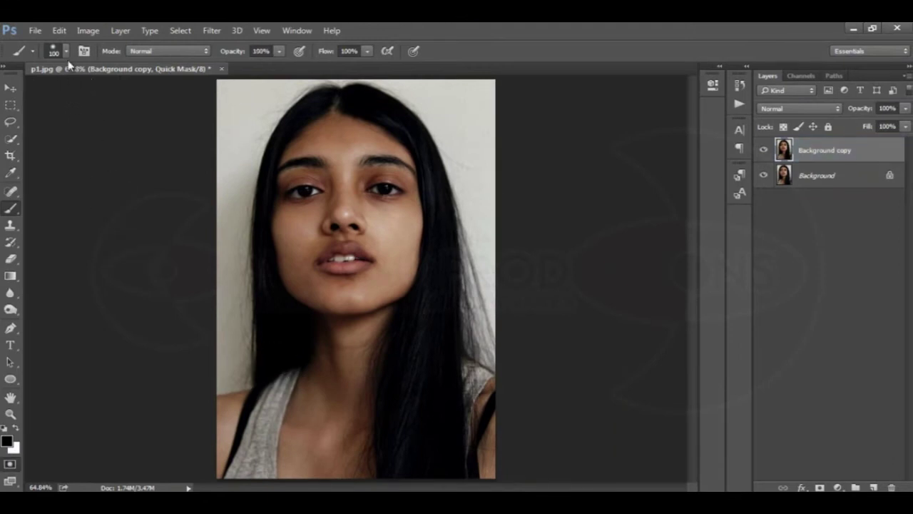
click(66, 52)
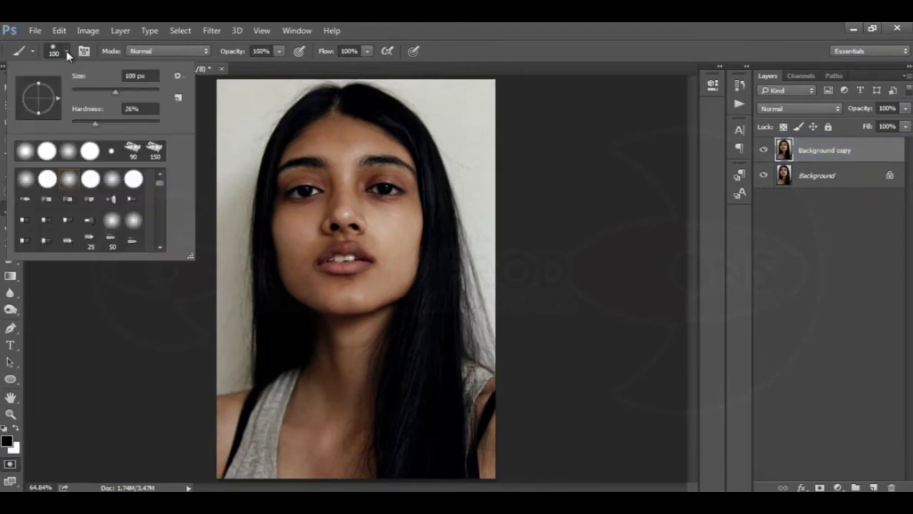
drag(94, 124, 118, 122)
drag(152, 127, 156, 128)
drag(155, 125, 153, 129)
click(456, 37)
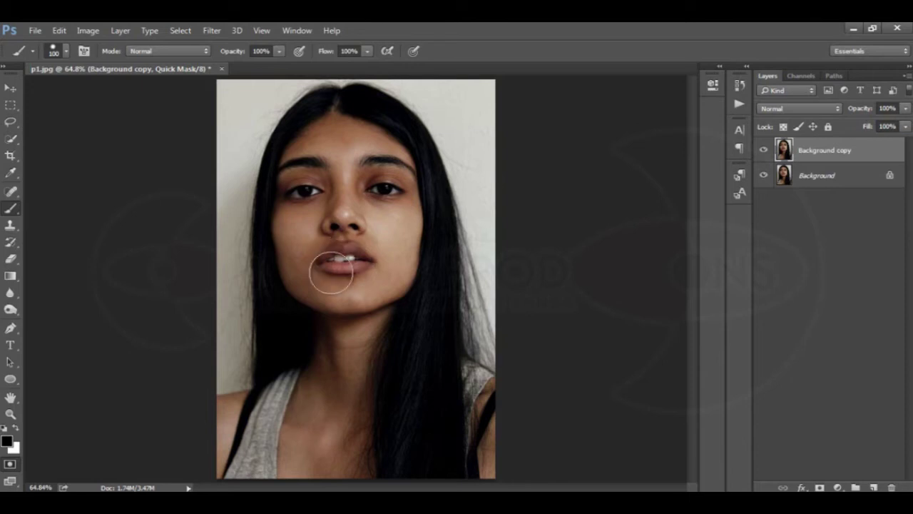
Paint Quick Mask over the lips, chin, nose-and-mouth strip and hairline edge.
mouse_move(326, 266)
mouse_down()
mouse_move(314, 261)
mouse_move(309, 157)
mouse_move(292, 235)
mouse_move(302, 269)
mouse_move(336, 316)
mouse_move(336, 351)
mouse_move(306, 413)
mouse_move(320, 473)
mouse_move(350, 442)
mouse_move(343, 420)
mouse_move(365, 318)
mouse_move(400, 241)
mouse_move(397, 198)
mouse_move(365, 141)
mouse_move(347, 135)
mouse_move(316, 146)
mouse_move(297, 177)
mouse_move(294, 212)
mouse_up()
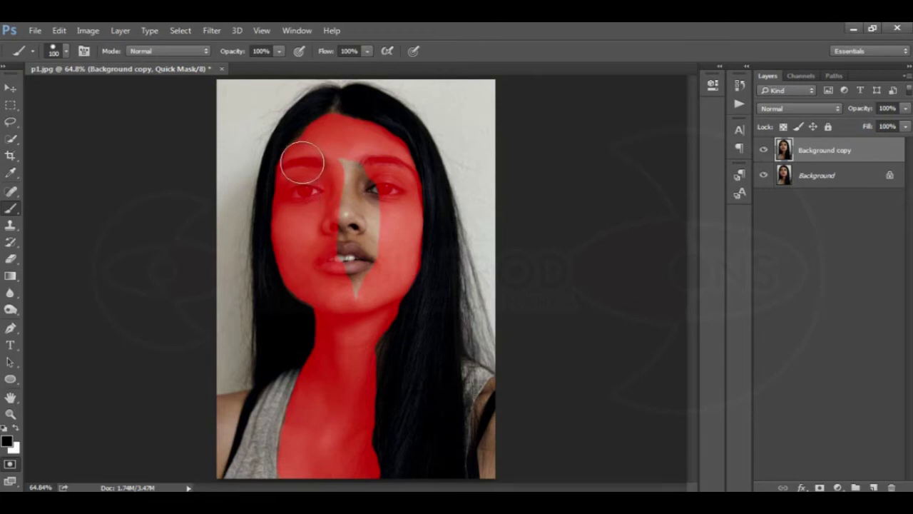
mouse_move(332, 135)
mouse_down()
mouse_move(350, 204)
mouse_move(370, 189)
mouse_up()
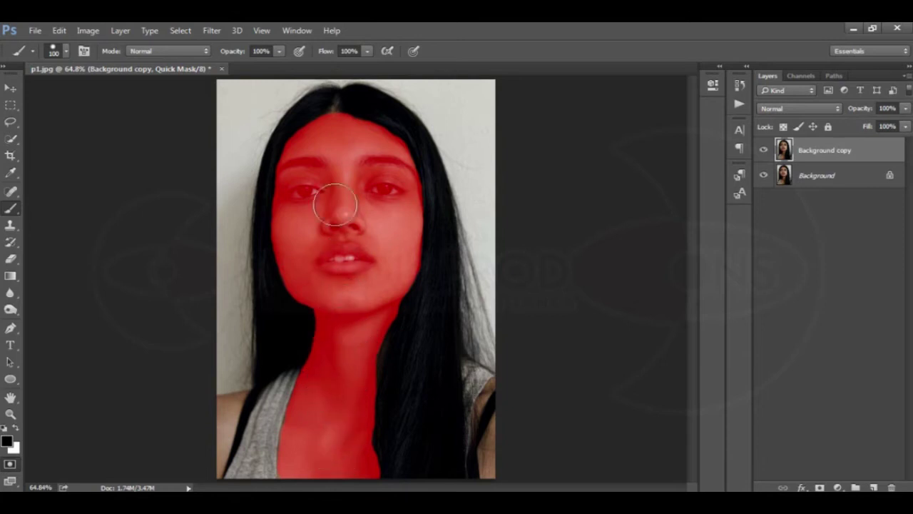
drag(360, 143, 355, 139)
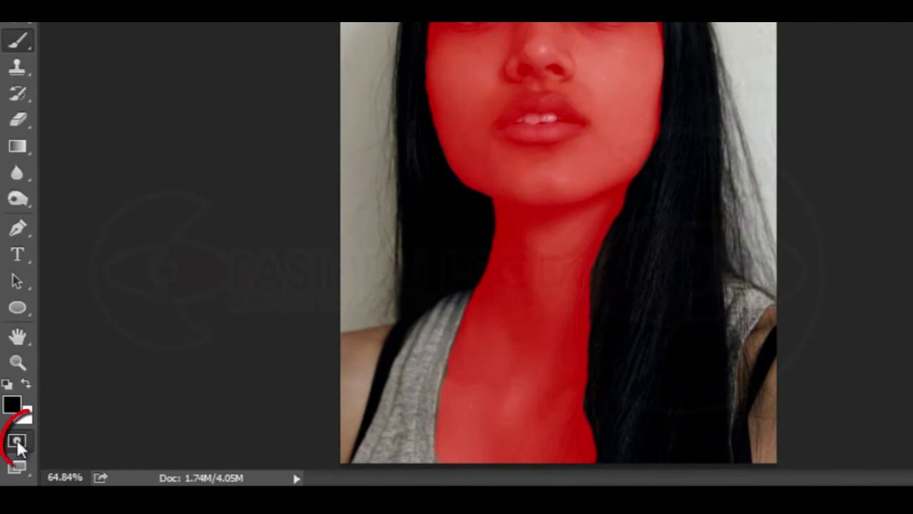
Switch back to Standard Mode so the painted face and neck become a selection.
click(16, 439)
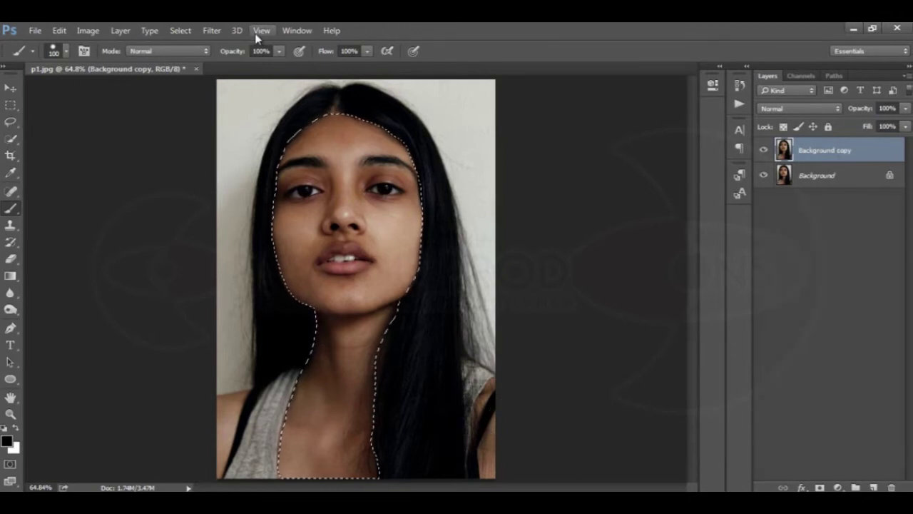
Apply Surface Blur (radius 23, threshold 20) to the face and neck, then deselect.
click(212, 30)
mouse_move(293, 161)
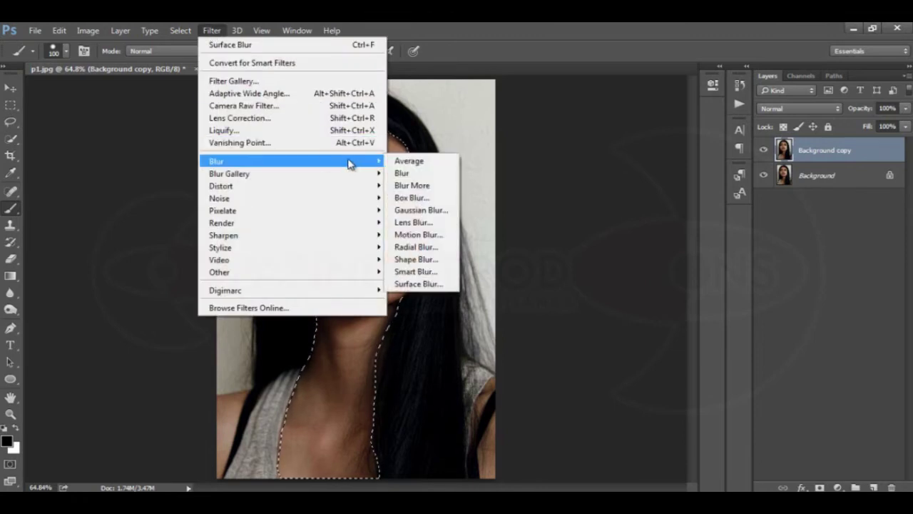
click(416, 284)
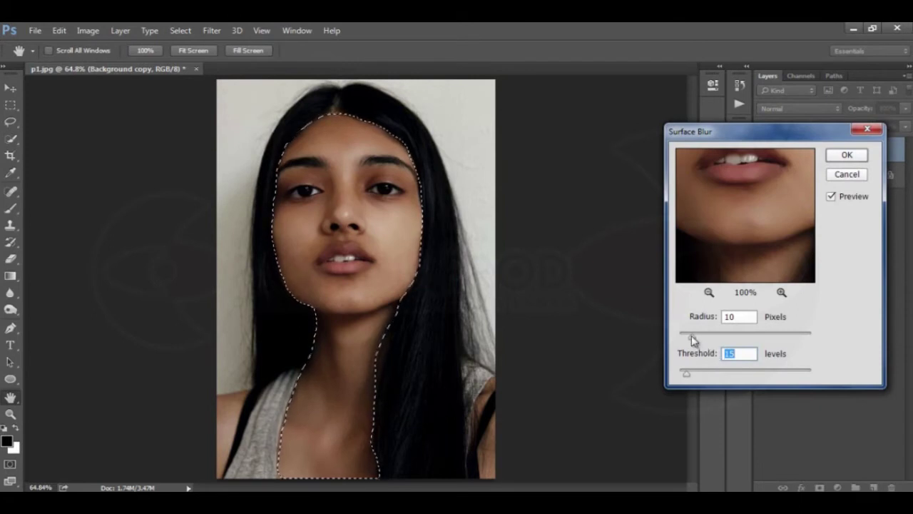
drag(691, 339, 699, 338)
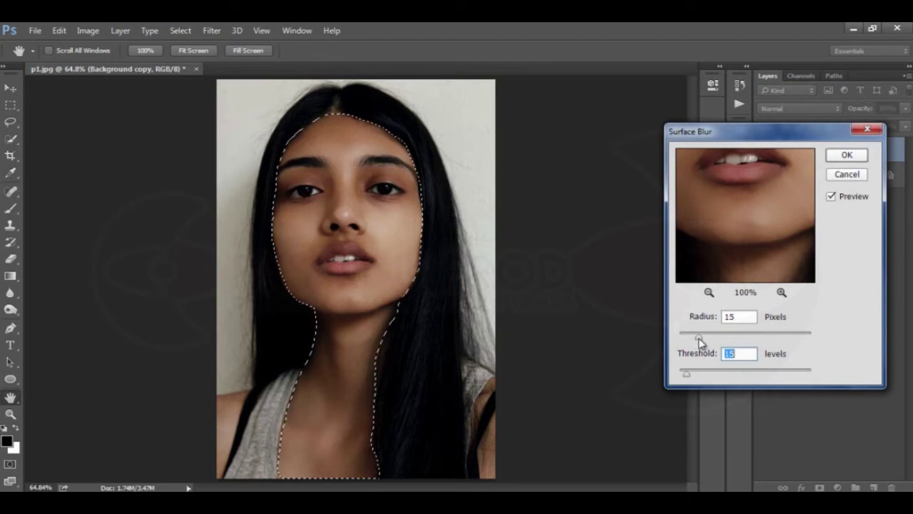
drag(687, 374, 686, 374)
drag(701, 339, 709, 338)
drag(689, 374, 691, 376)
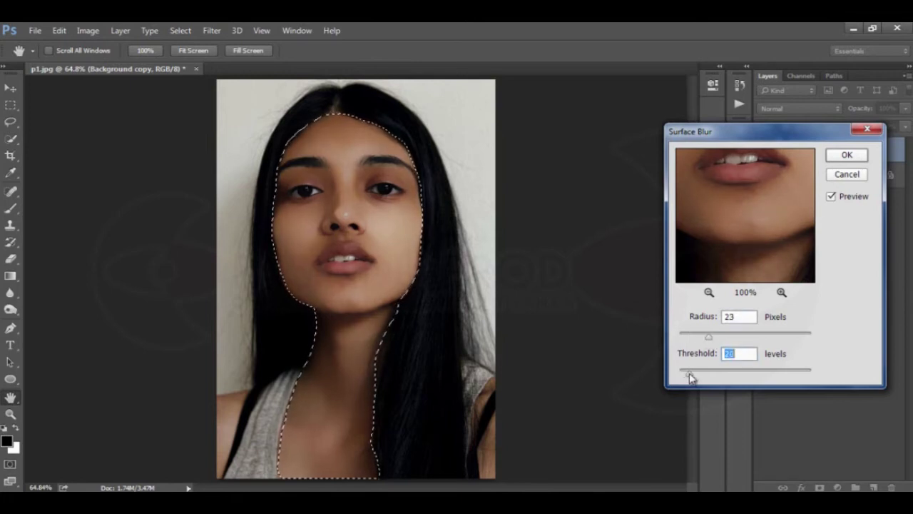
click(831, 197)
click(831, 197)
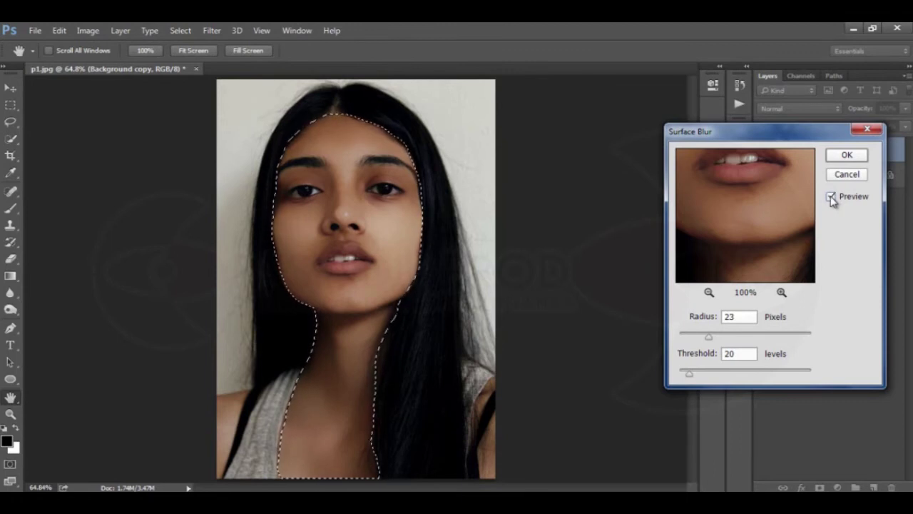
click(845, 156)
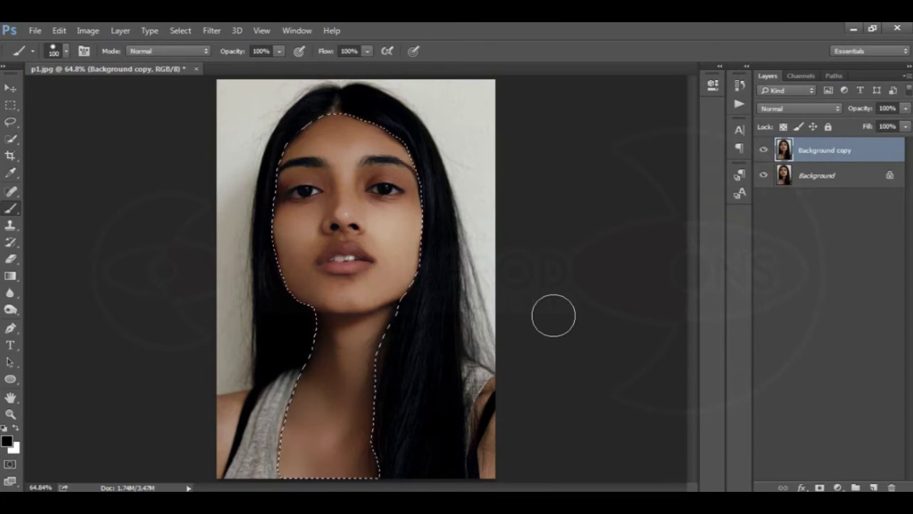
click(182, 30)
click(189, 57)
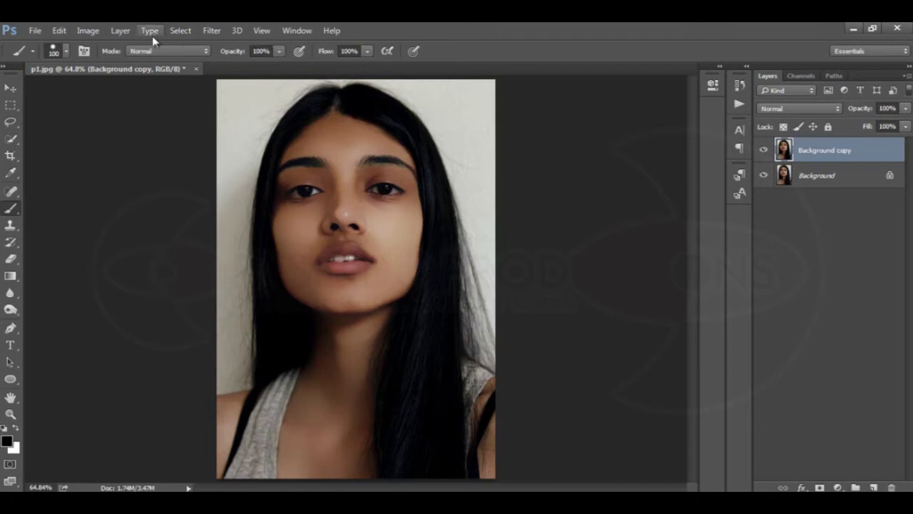
Use Brightness/Contrast to brighten the portrait slightly and set contrast to 95.
click(89, 30)
mouse_move(143, 64)
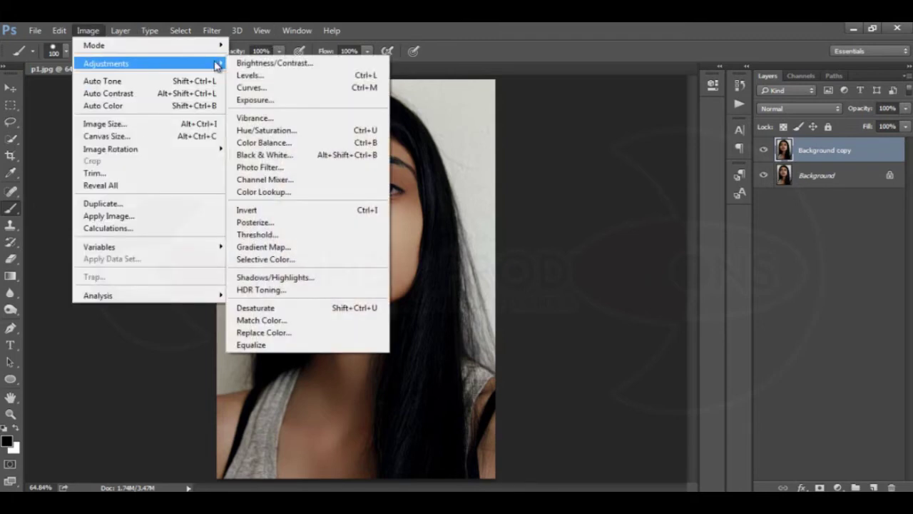
click(265, 66)
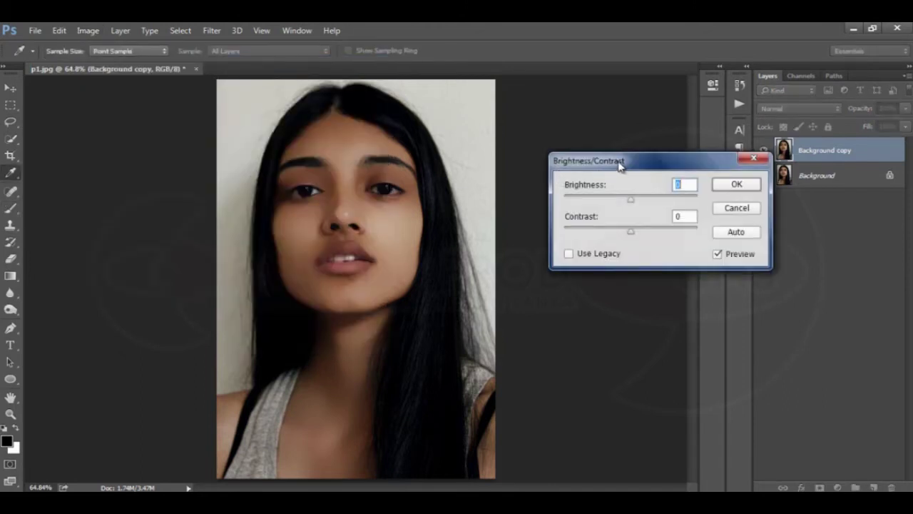
drag(621, 163, 591, 99)
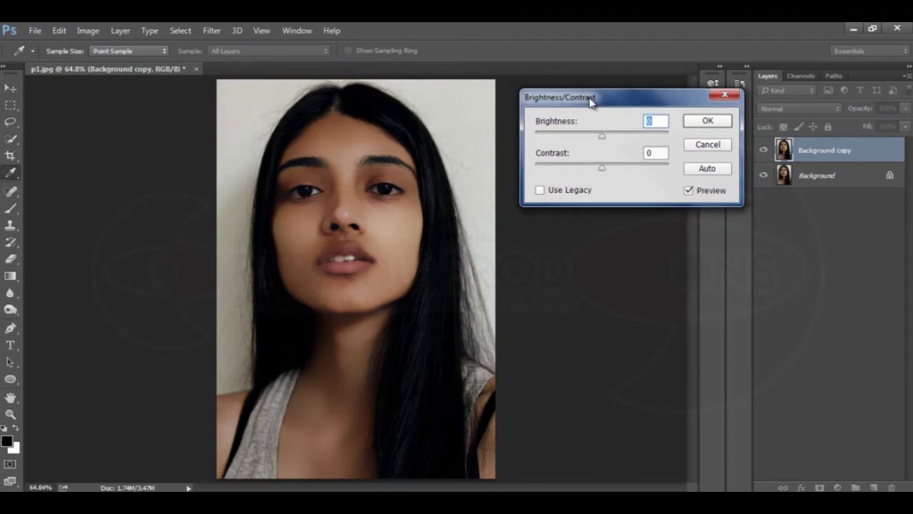
drag(603, 141, 656, 143)
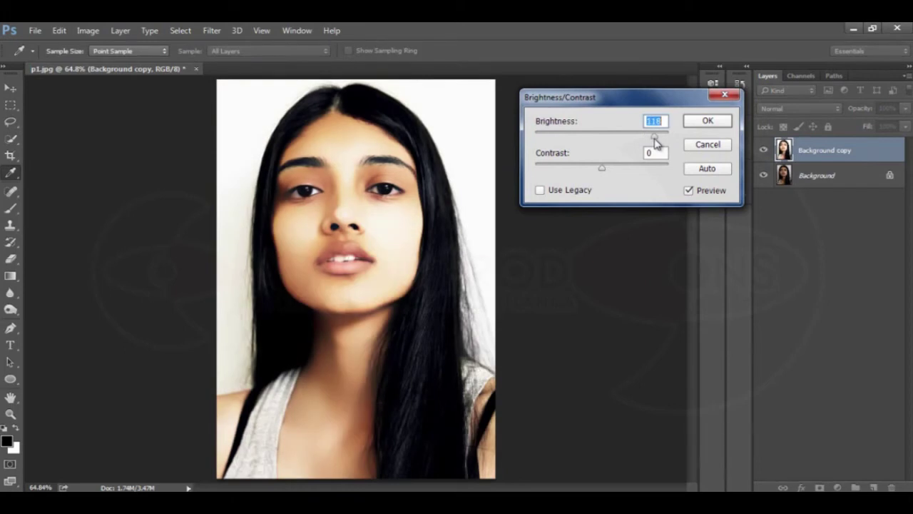
drag(656, 143, 622, 148)
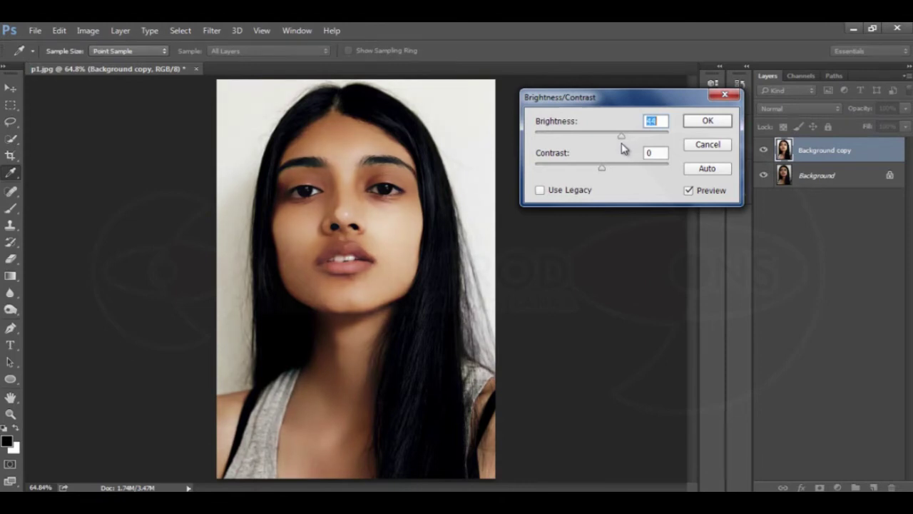
drag(602, 171, 665, 177)
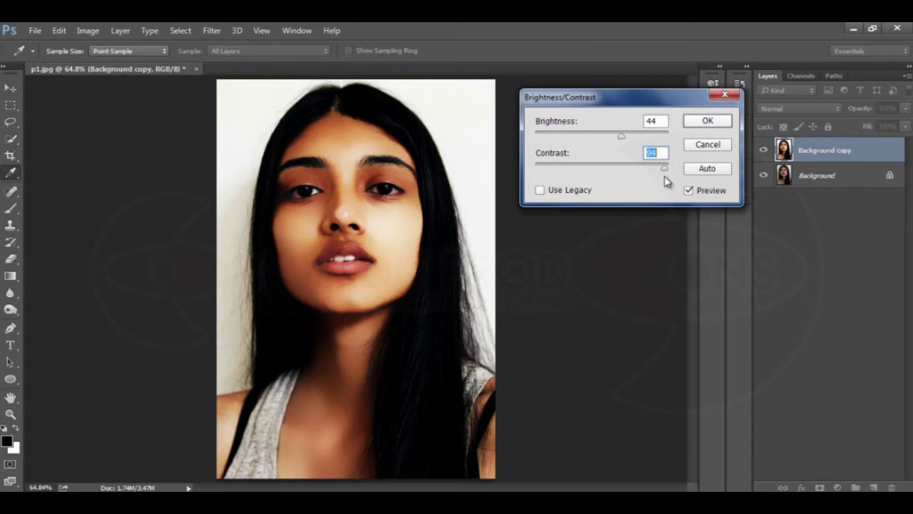
mouse_move(621, 134)
mouse_down()
mouse_move(612, 138)
mouse_move(628, 140)
mouse_move(620, 140)
mouse_up()
click(705, 126)
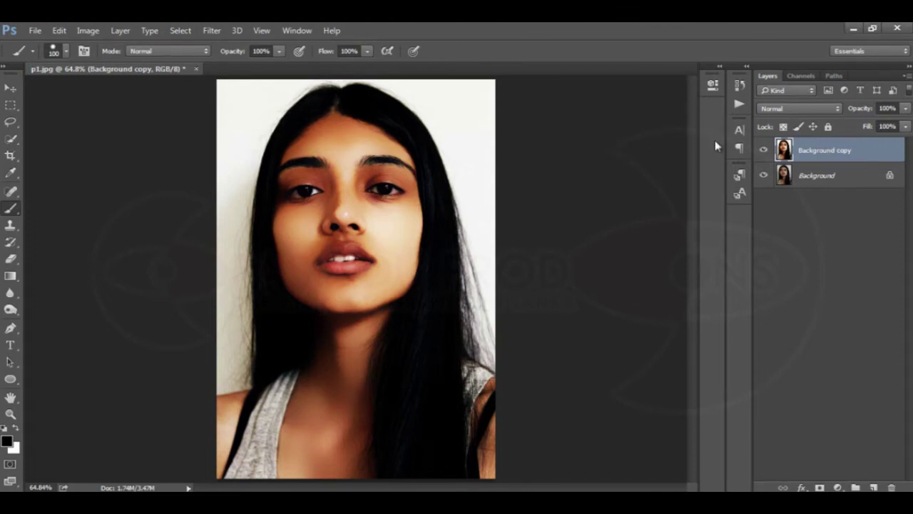
click(764, 151)
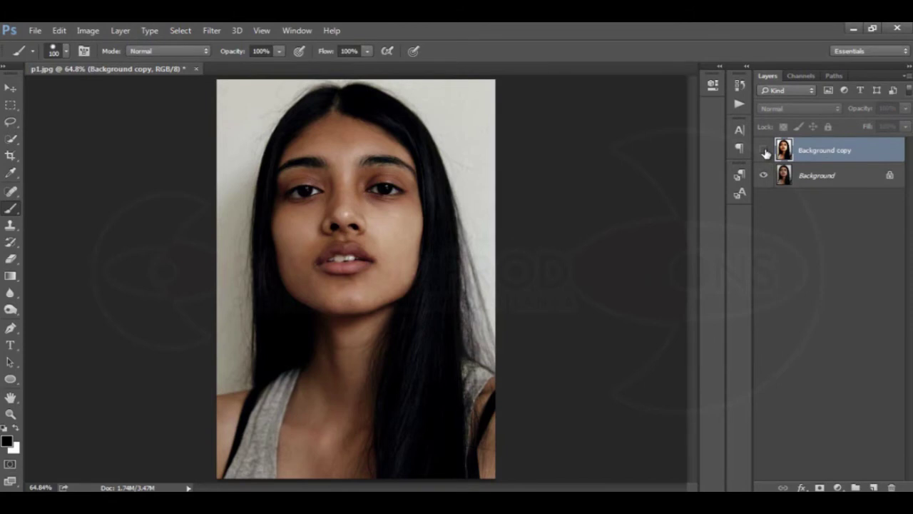
click(764, 152)
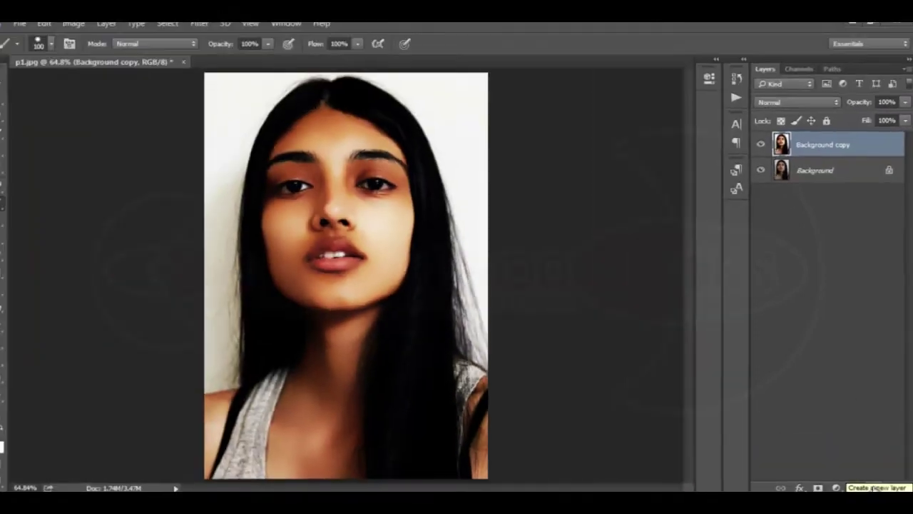
Add Layer 1 below Background copy, hide the copy, and paint Layer 1 solid black.
click(873, 488)
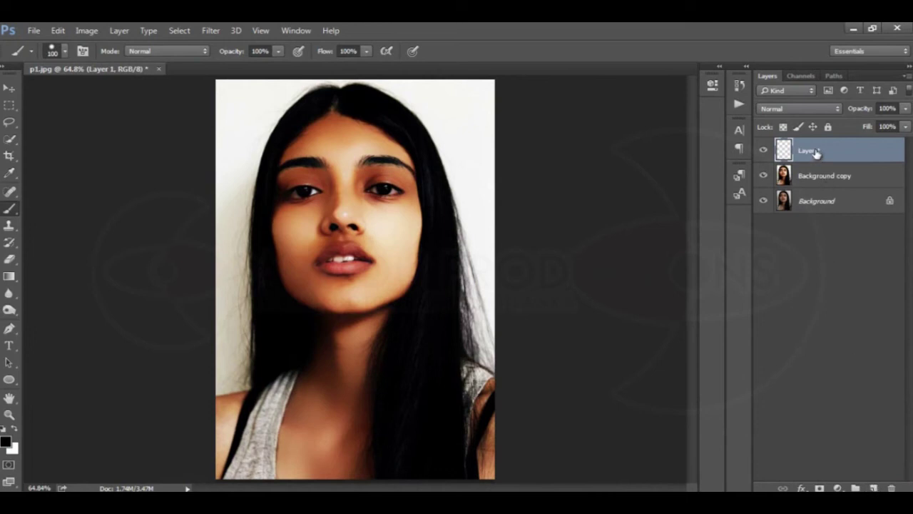
drag(816, 153, 818, 189)
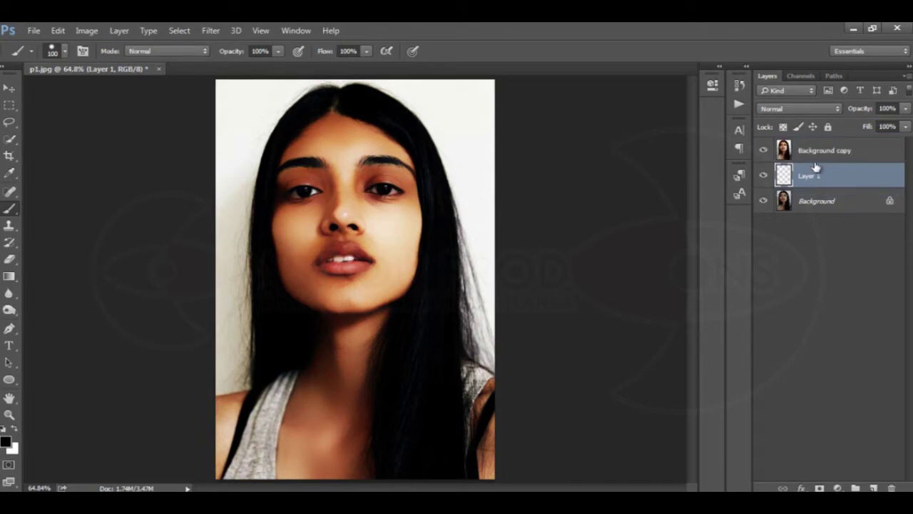
double_click(807, 176)
key(Return)
click(763, 151)
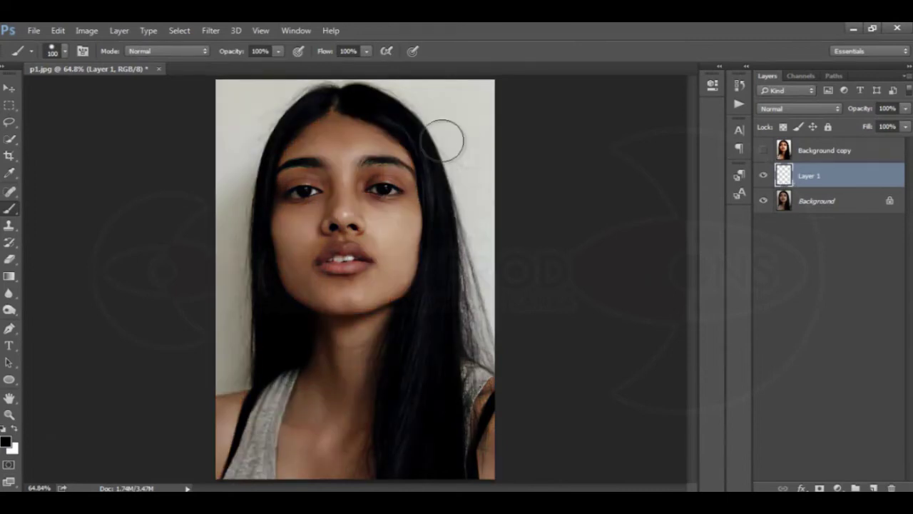
mouse_move(210, 96)
mouse_down()
mouse_move(227, 200)
mouse_move(216, 249)
mouse_up()
key(bracketright)
key(bracketright)
key(bracketright)
key(bracketright)
key(bracketright)
mouse_move(214, 214)
mouse_down()
mouse_move(387, 82)
mouse_move(432, 410)
mouse_move(316, 347)
mouse_up()
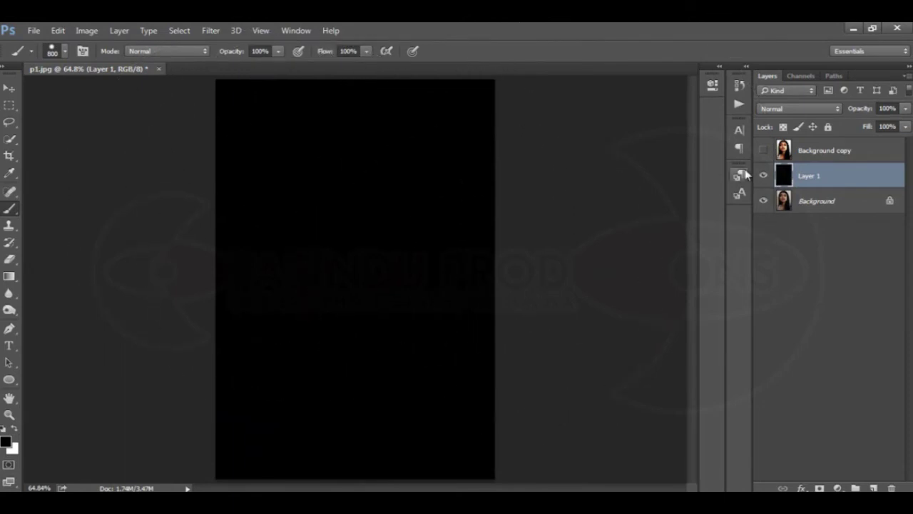
Compare against black Layer 1, show Background copy again, and select it with the Move tool.
click(763, 177)
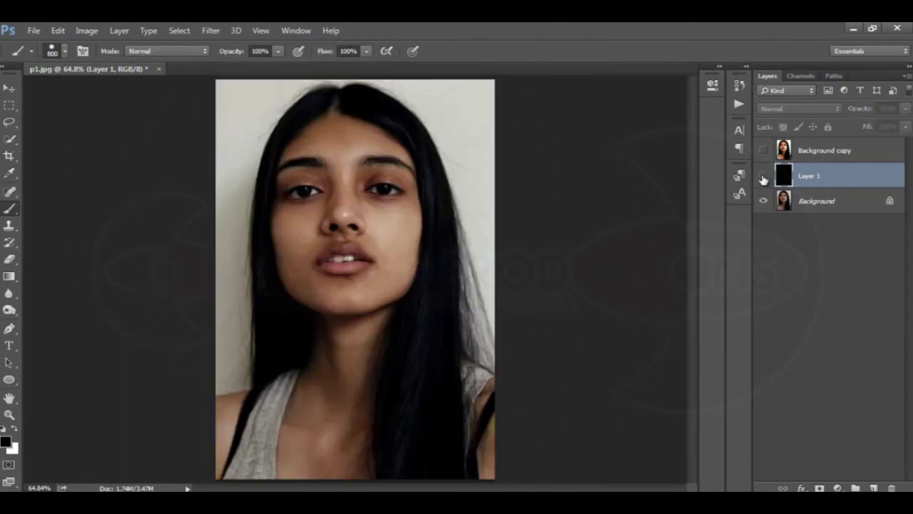
click(764, 177)
click(763, 177)
click(763, 178)
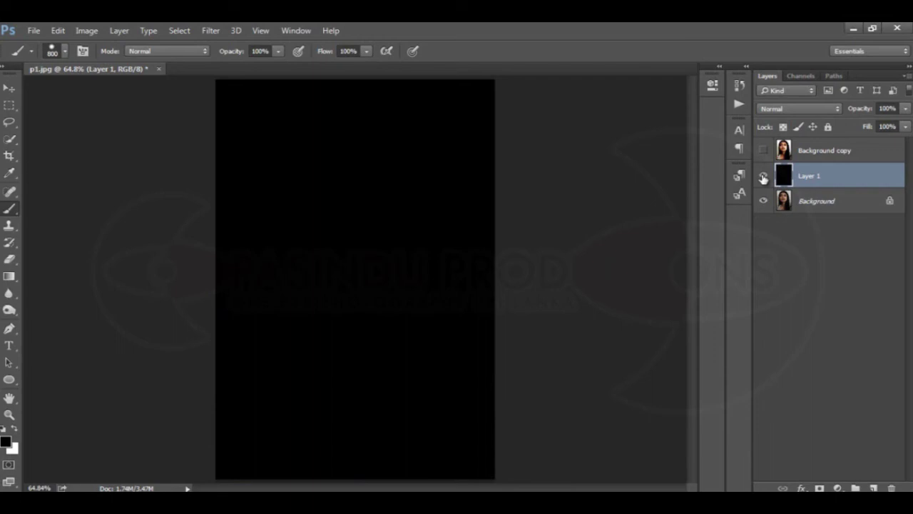
click(764, 151)
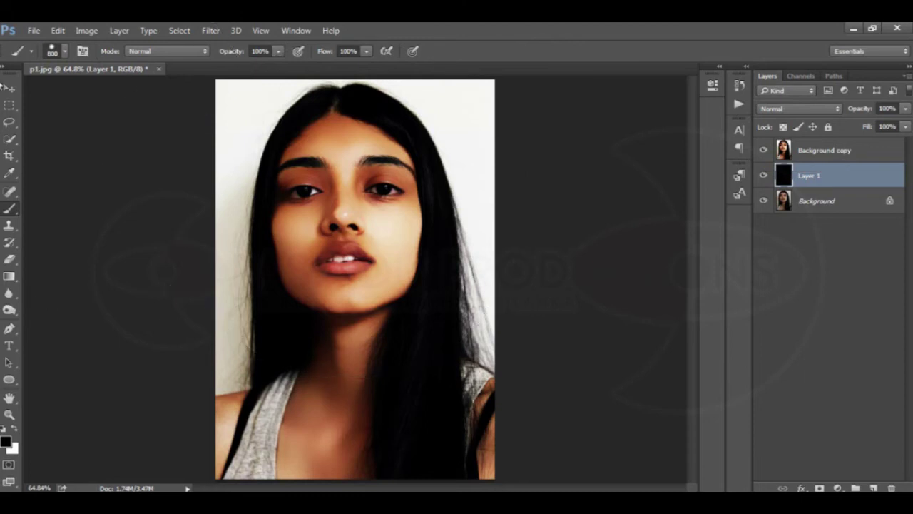
click(9, 88)
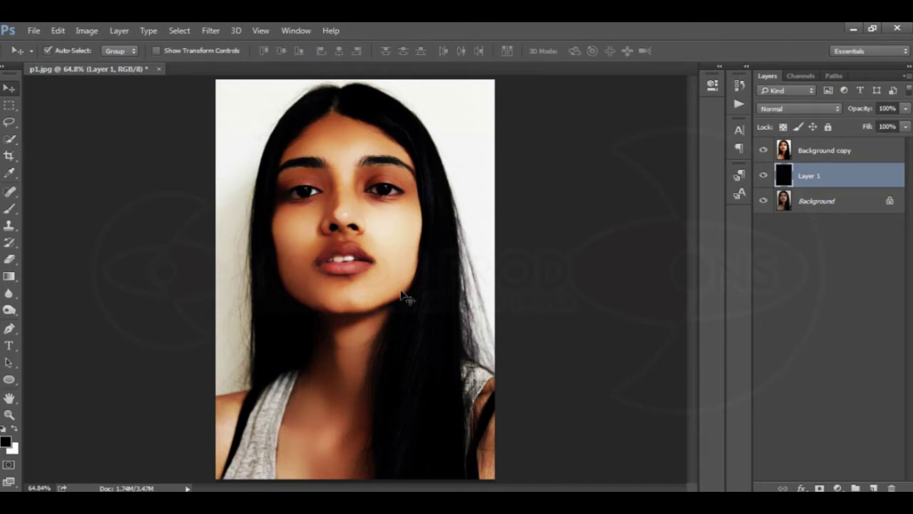
click(814, 151)
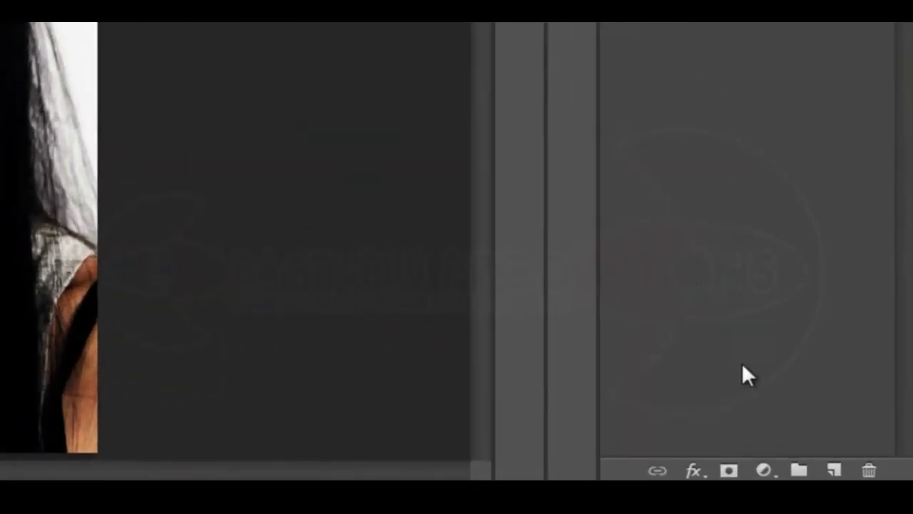
Add a white layer mask to Background copy and set up a resized black brush.
click(714, 469)
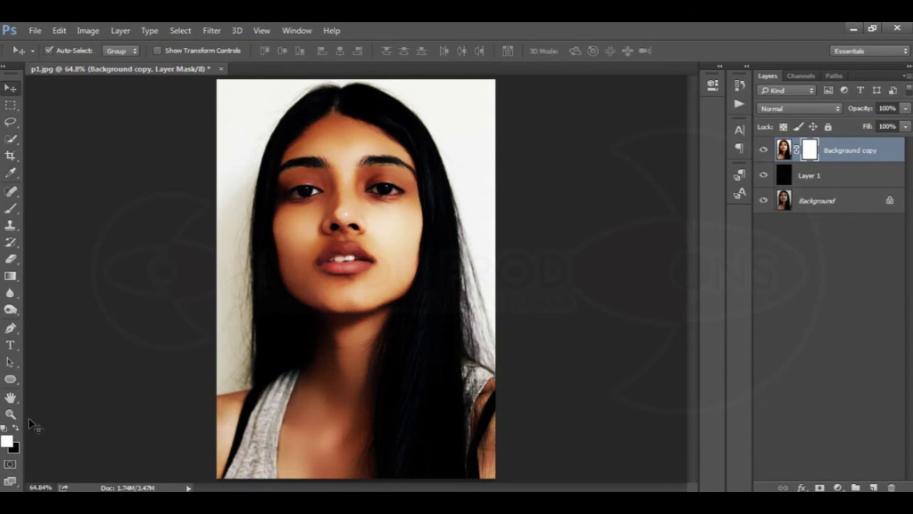
click(12, 209)
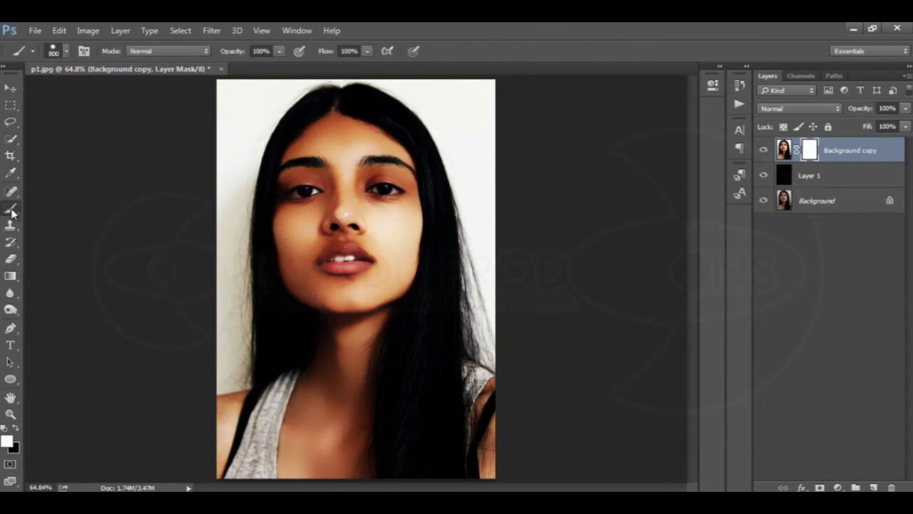
key(bracketleft)
key(bracketleft)
key(bracketleft)
key(bracketright)
key(bracketright)
key(bracketright)
click(16, 427)
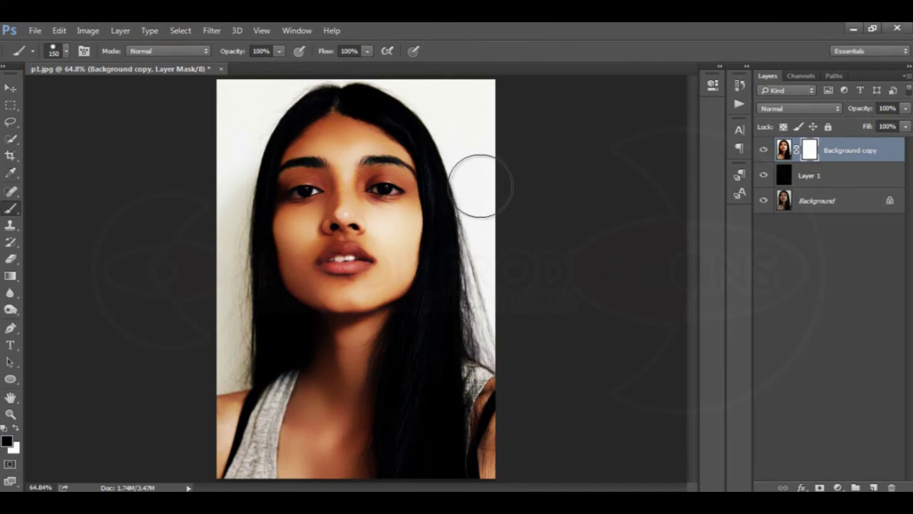
Paint black into the mask over the white backdrop right of and above the head.
mouse_move(473, 195)
mouse_down()
mouse_move(475, 123)
mouse_move(433, 86)
mouse_move(399, 82)
mouse_move(418, 85)
mouse_move(437, 113)
mouse_move(472, 204)
mouse_move(493, 363)
mouse_move(481, 469)
mouse_up()
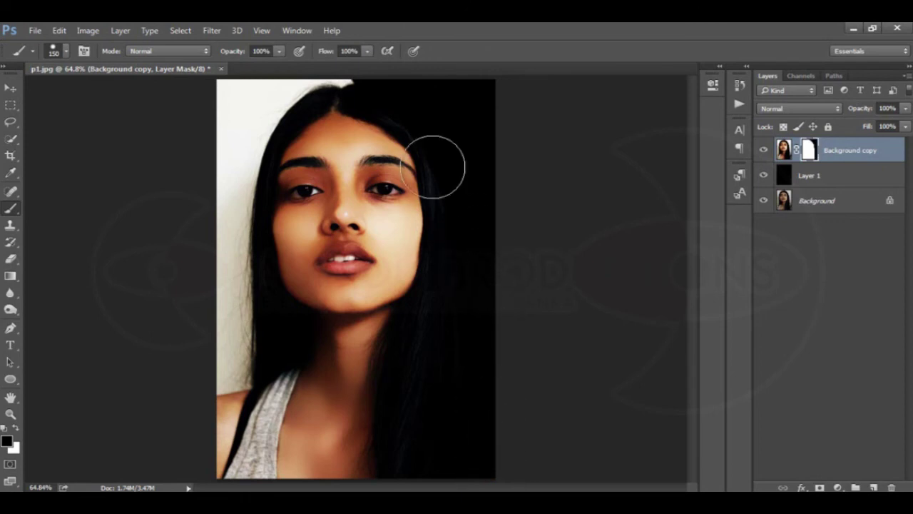
mouse_move(361, 85)
mouse_down()
mouse_move(337, 70)
mouse_move(301, 72)
mouse_move(263, 93)
mouse_move(246, 89)
mouse_move(228, 399)
mouse_move(236, 438)
mouse_move(271, 367)
mouse_move(246, 467)
mouse_move(251, 403)
mouse_up()
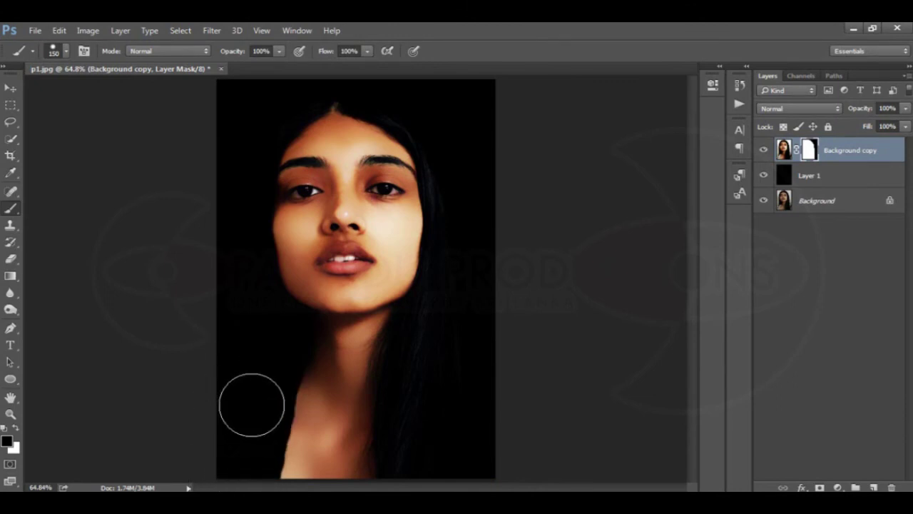
click(66, 55)
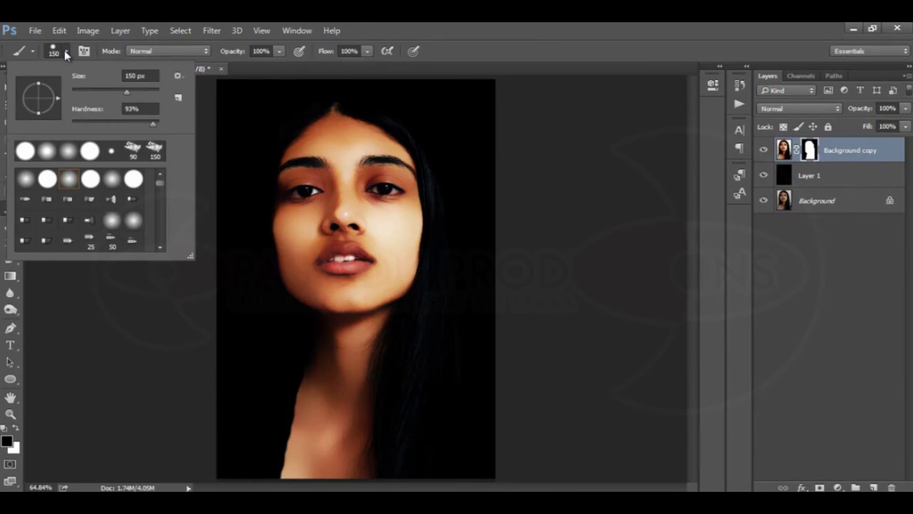
Set brush hardness to 0% and softly mask the left neck and cheek edges.
click(153, 124)
drag(153, 127, 41, 129)
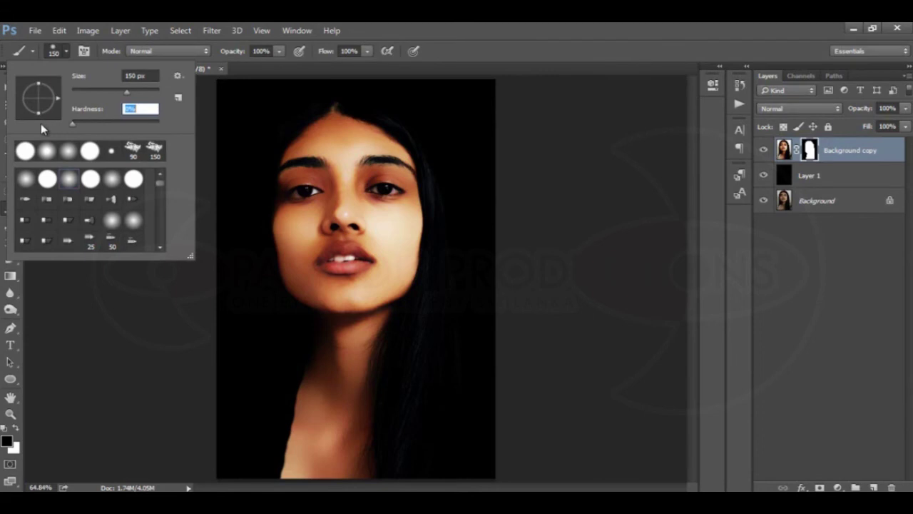
click(396, 28)
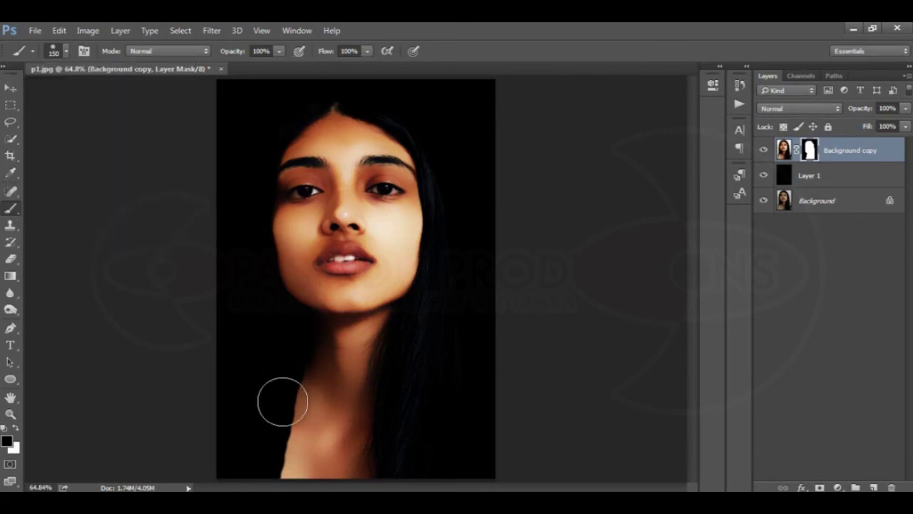
drag(285, 383, 265, 478)
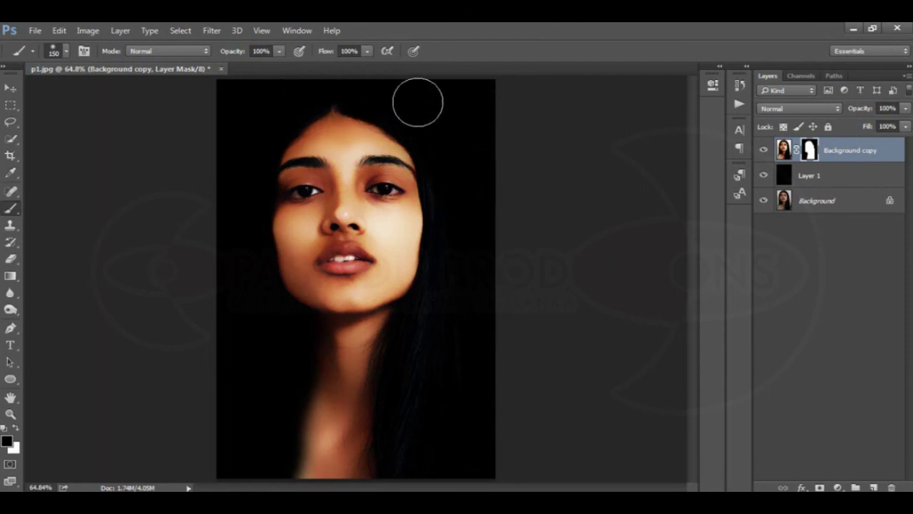
drag(244, 226, 250, 279)
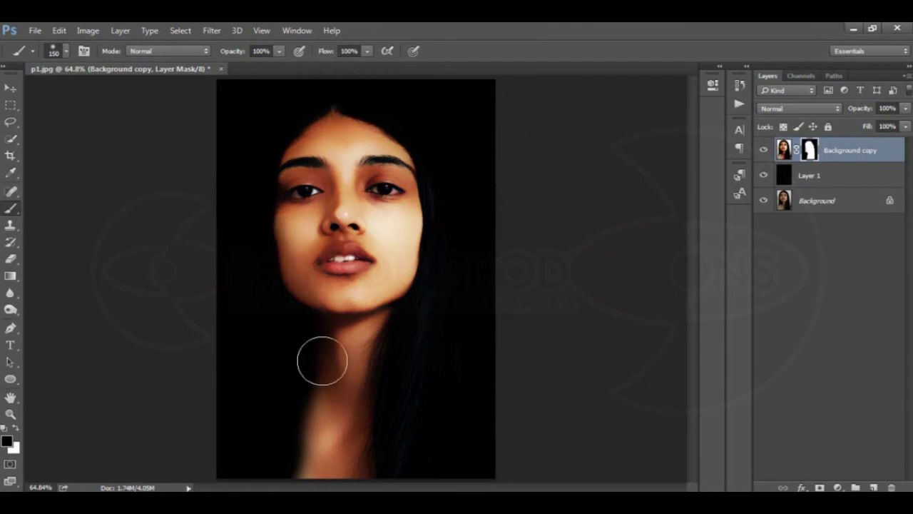
Lower brush opacity to 22%, size 250, and faintly shade the forehead and left cheek.
key(bracketright)
key(bracketright)
key(bracketright)
key(bracketright)
key(bracketright)
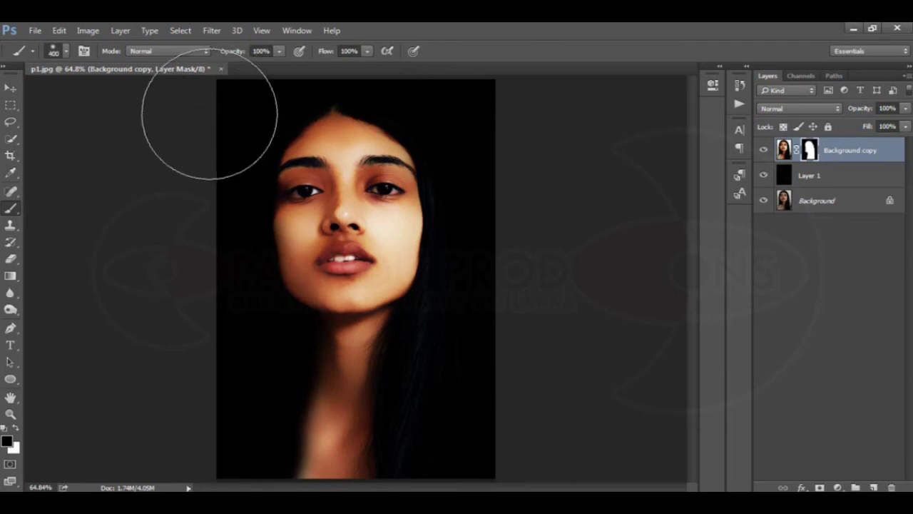
click(279, 50)
drag(284, 66, 225, 65)
key(bracketleft)
key(bracketleft)
drag(265, 112, 281, 266)
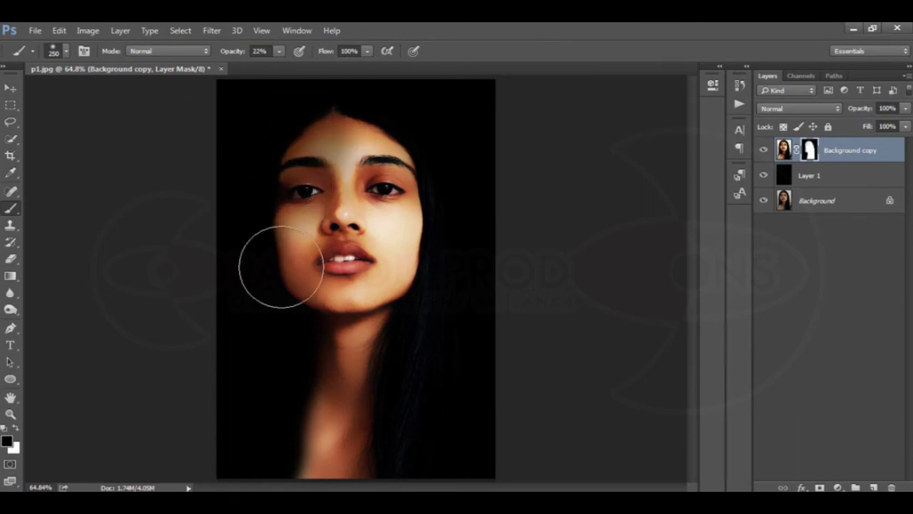
Shade the forehead, jaw, hair and chest, dropping opacity to 13% with a 300 px brush.
mouse_move(296, 243)
mouse_down()
mouse_move(291, 118)
mouse_move(300, 453)
mouse_move(286, 167)
mouse_move(287, 326)
mouse_move(247, 249)
mouse_move(252, 261)
mouse_move(253, 212)
mouse_move(285, 128)
mouse_move(259, 261)
mouse_move(278, 316)
mouse_move(283, 378)
mouse_up()
mouse_move(460, 144)
mouse_down()
mouse_move(341, 92)
mouse_move(247, 407)
mouse_move(311, 269)
mouse_up()
key(bracketleft)
key(bracketleft)
drag(278, 50, 271, 71)
key(bracketright)
key(bracketright)
key(bracketright)
mouse_move(418, 478)
mouse_down()
mouse_move(285, 469)
mouse_move(336, 464)
mouse_move(333, 449)
mouse_move(294, 438)
mouse_up()
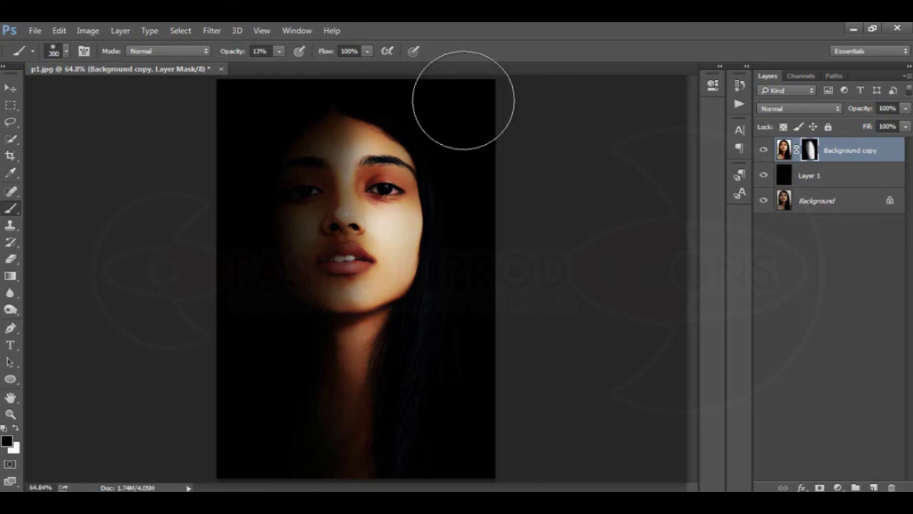
drag(765, 160, 767, 180)
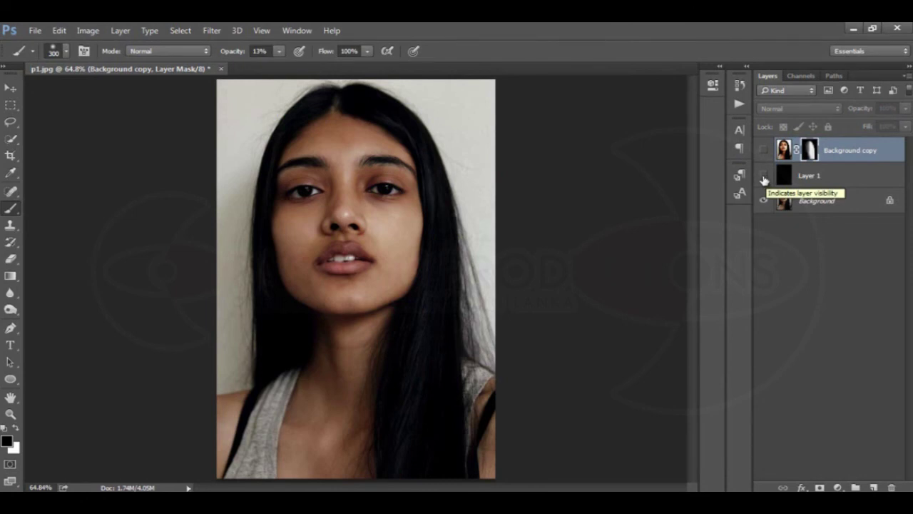
drag(765, 179, 765, 152)
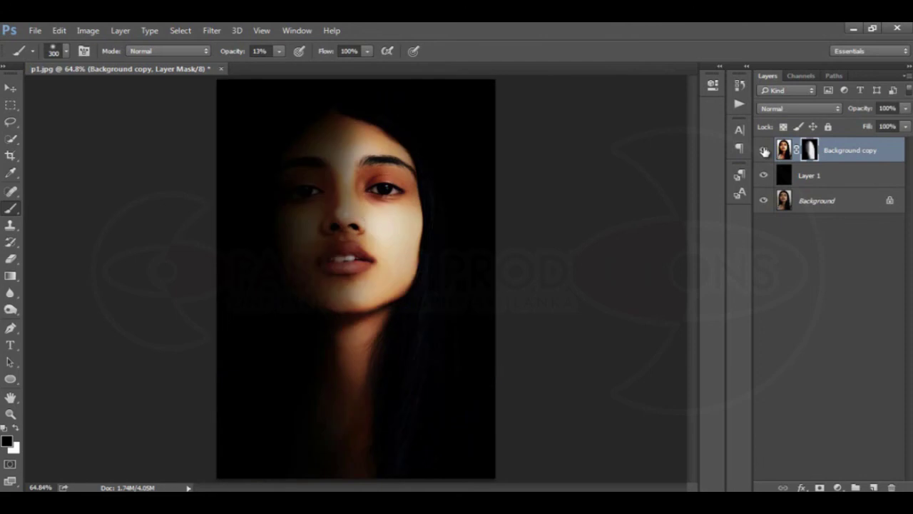